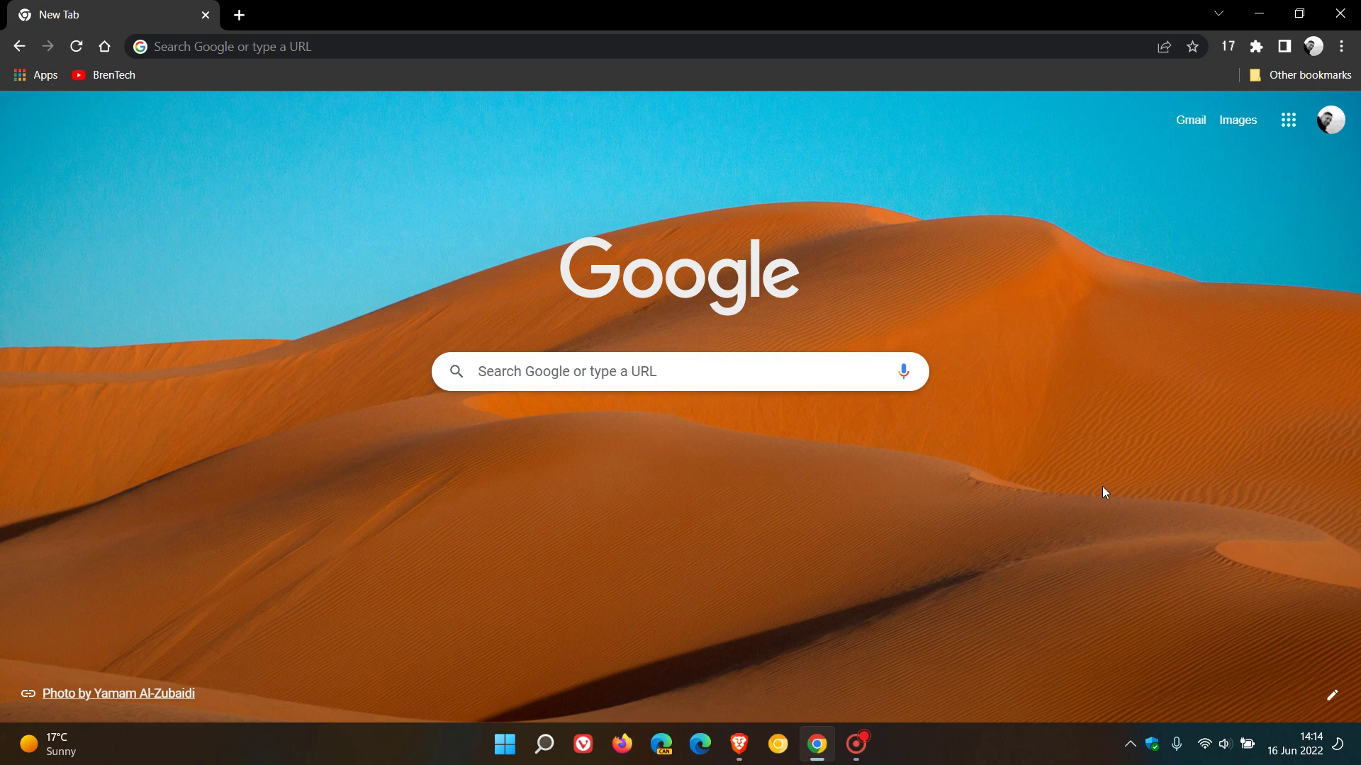
Browse the reading list and bookmarks side panel, close it, then load chrome://flags.
{"action": "left_click", "coordinate": [1286, 47]}
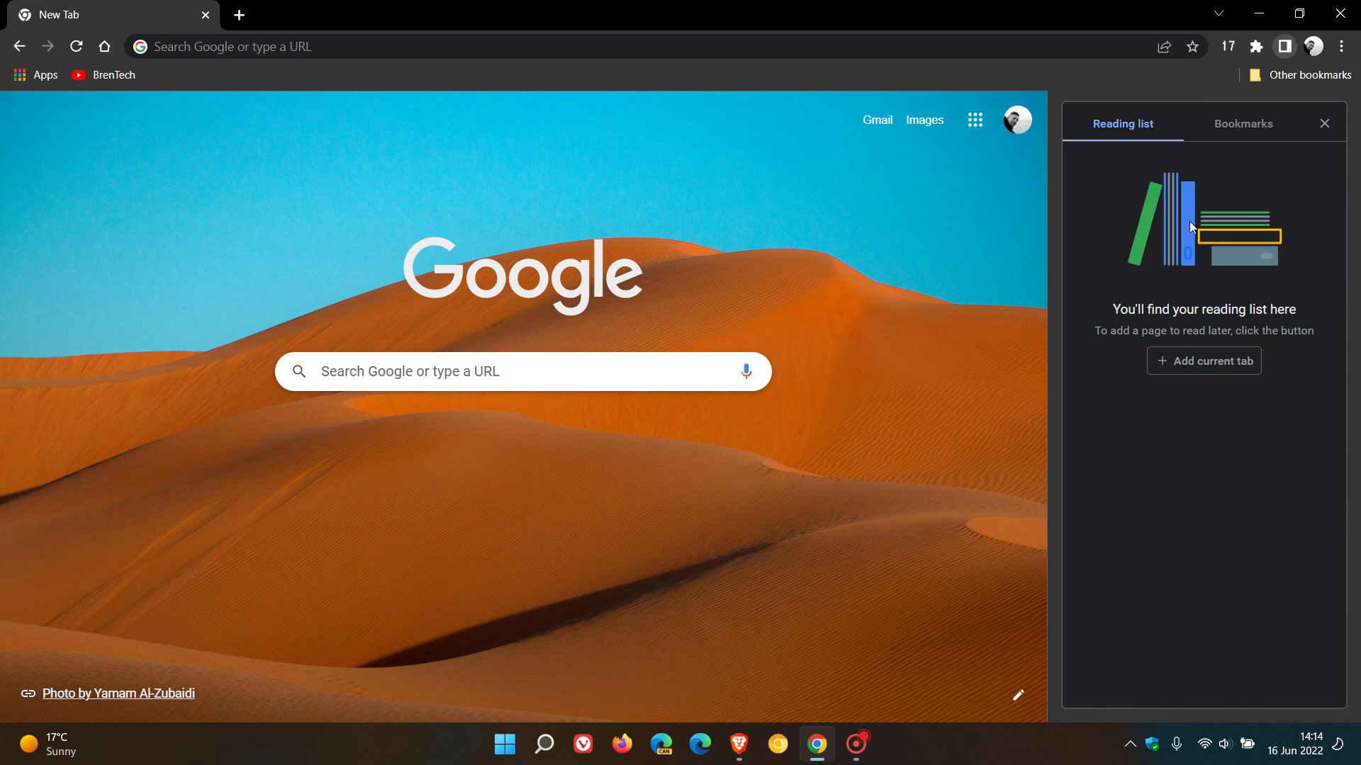
{"action": "left_click", "coordinate": [1242, 126]}
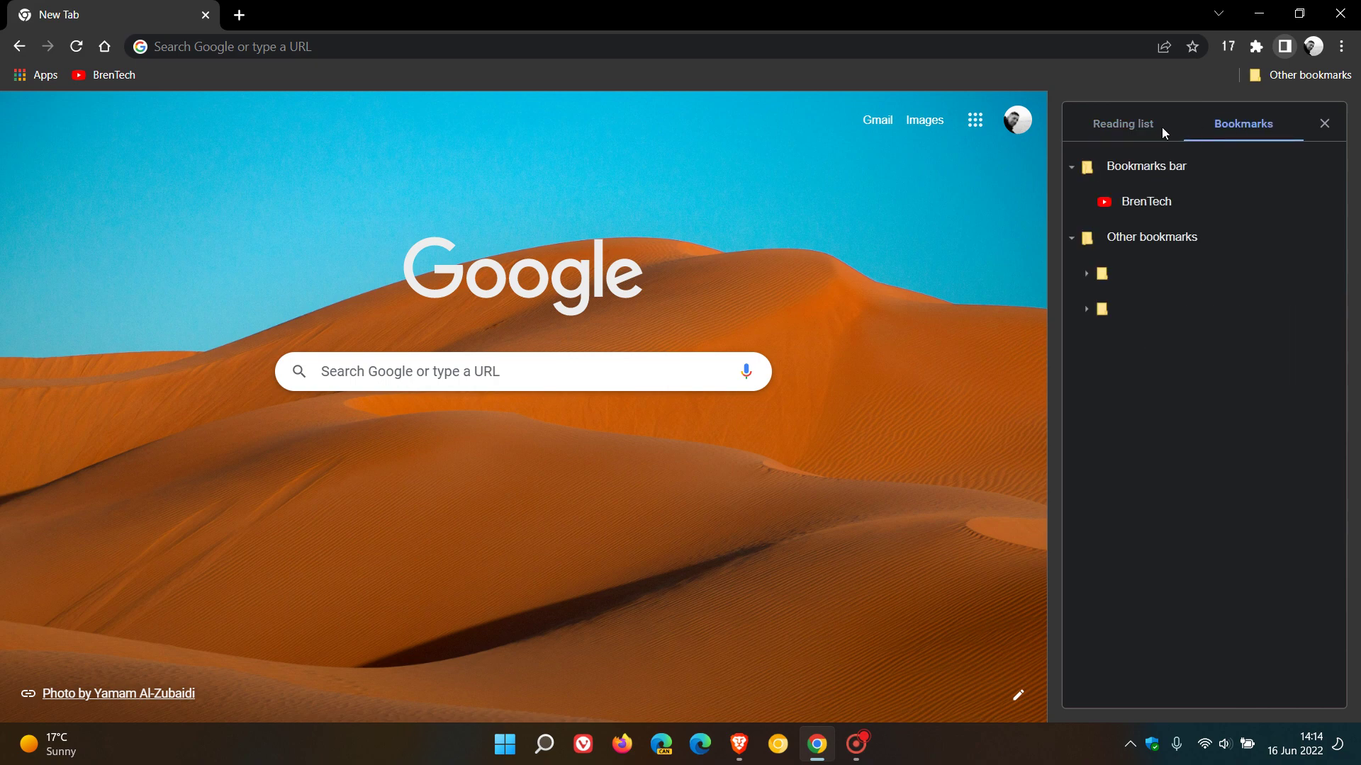
{"action": "left_click", "coordinate": [1136, 126]}
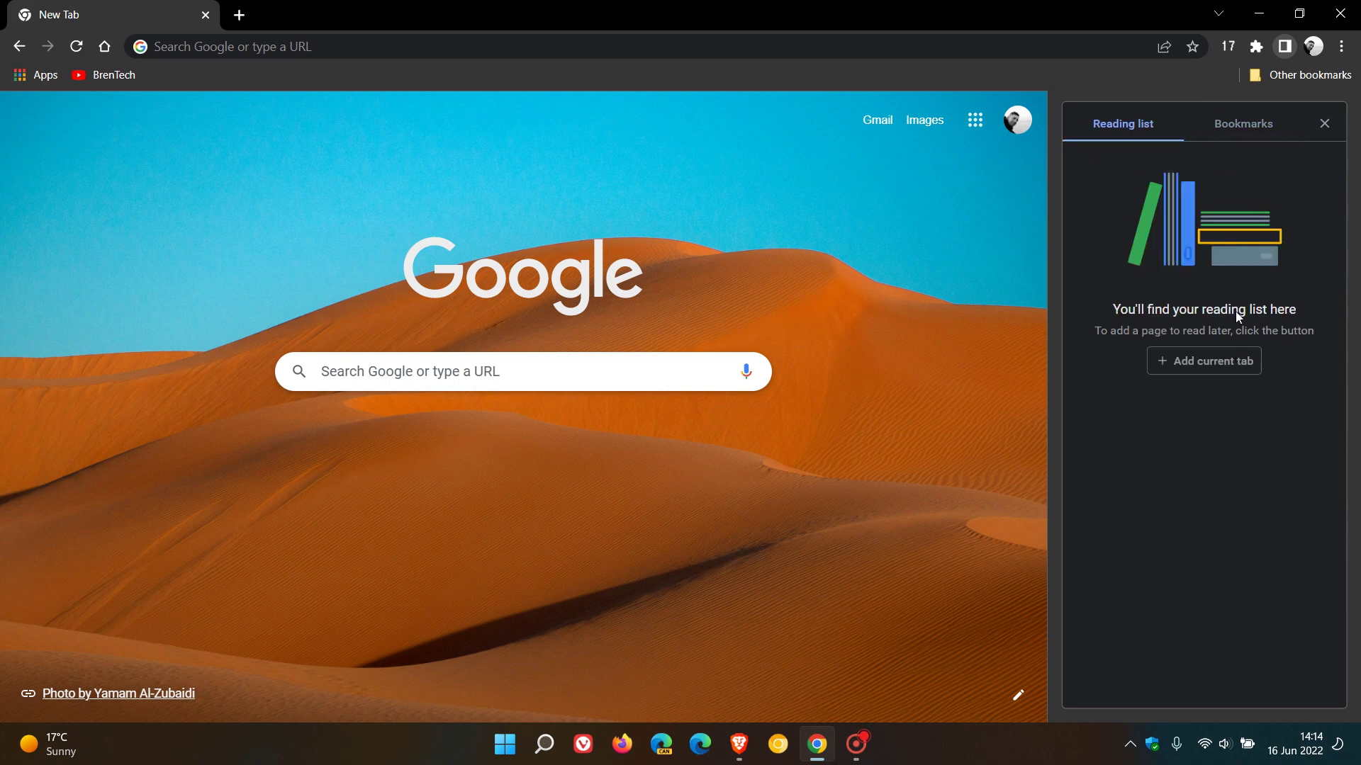
{"action": "left_click", "coordinate": [1285, 47]}
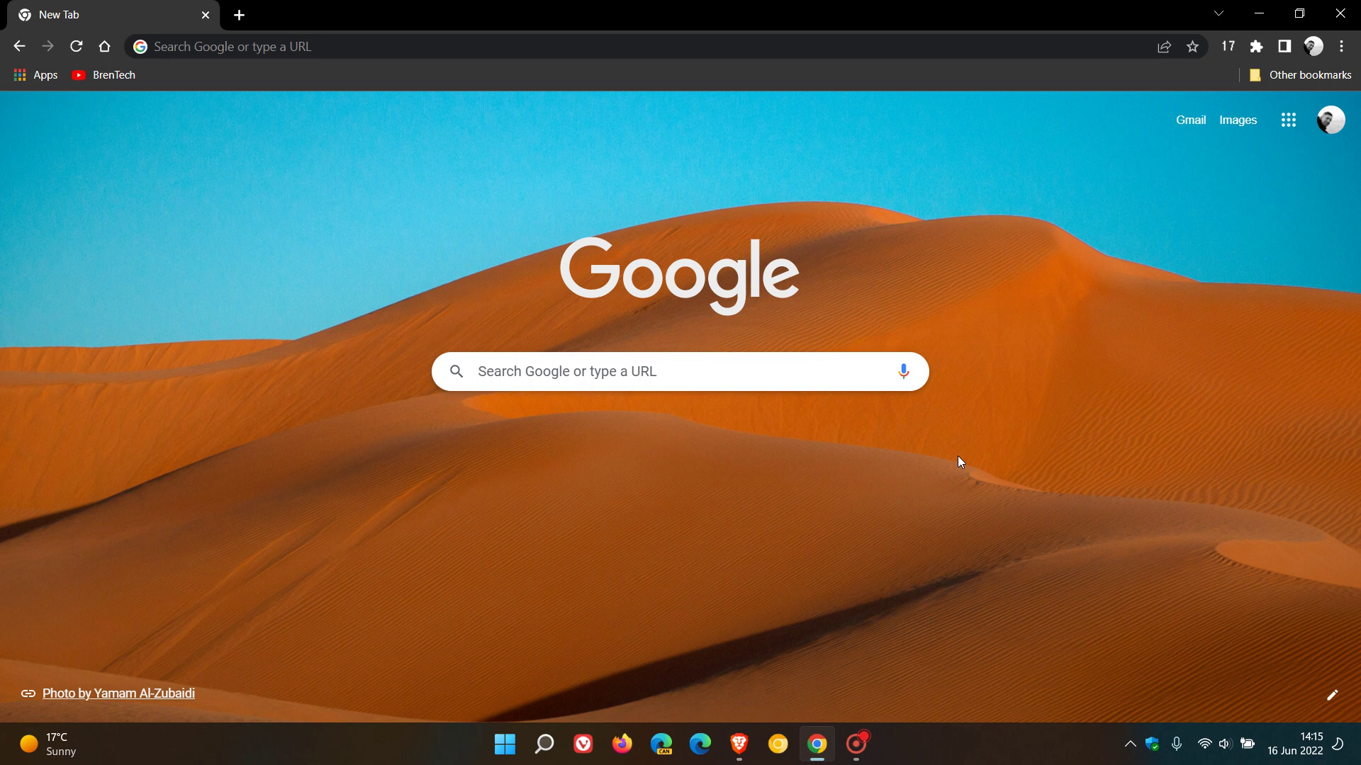
{"action": "left_click", "coordinate": [316, 52]}
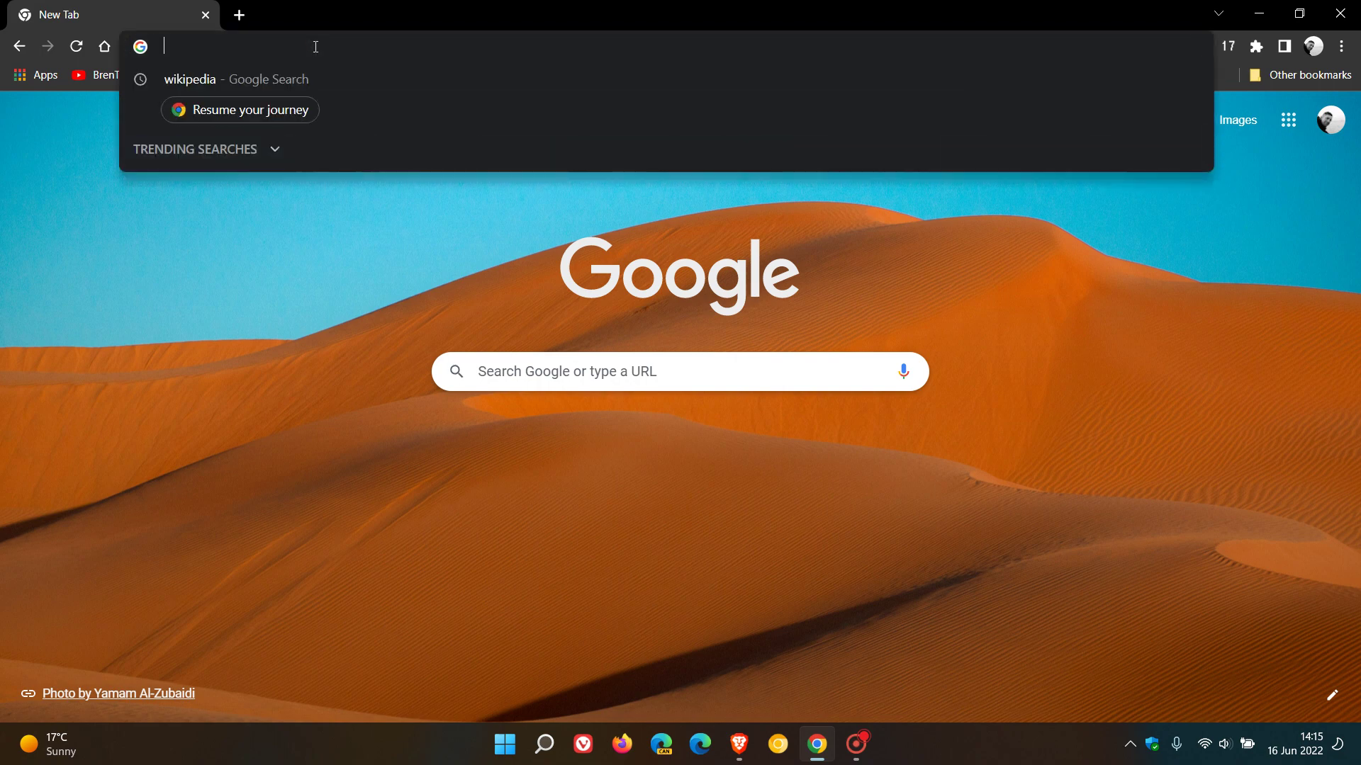
{"action": "type", "text": "cf"}
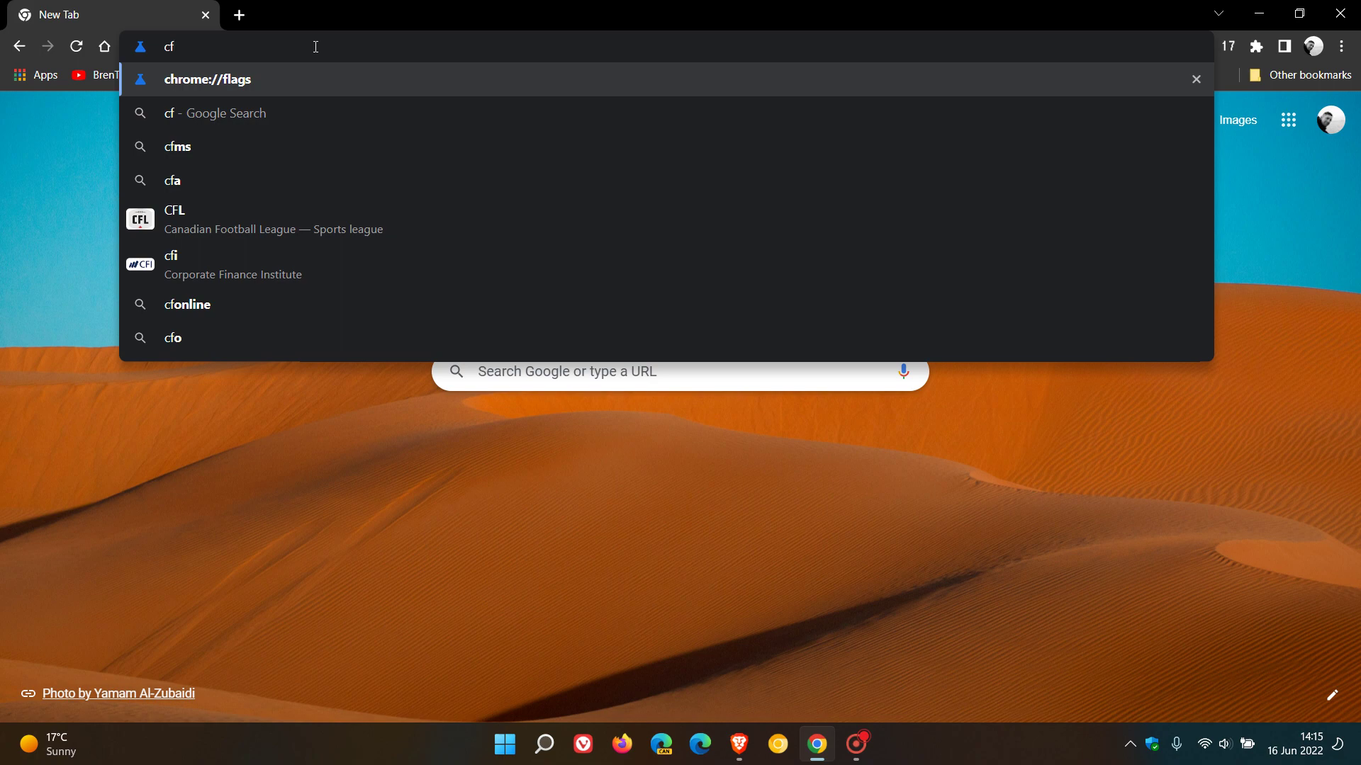
{"action": "key", "text": "Return"}
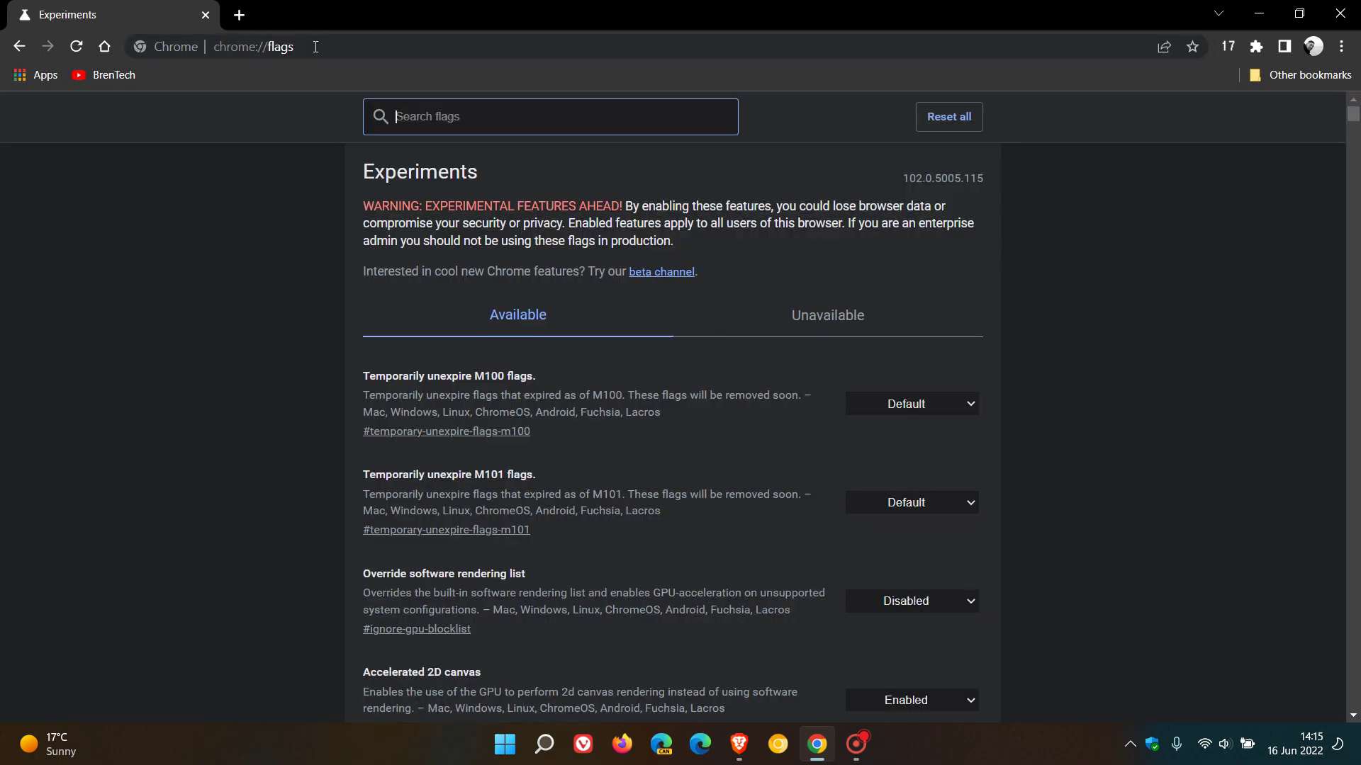
{"action": "type", "text": "s"}
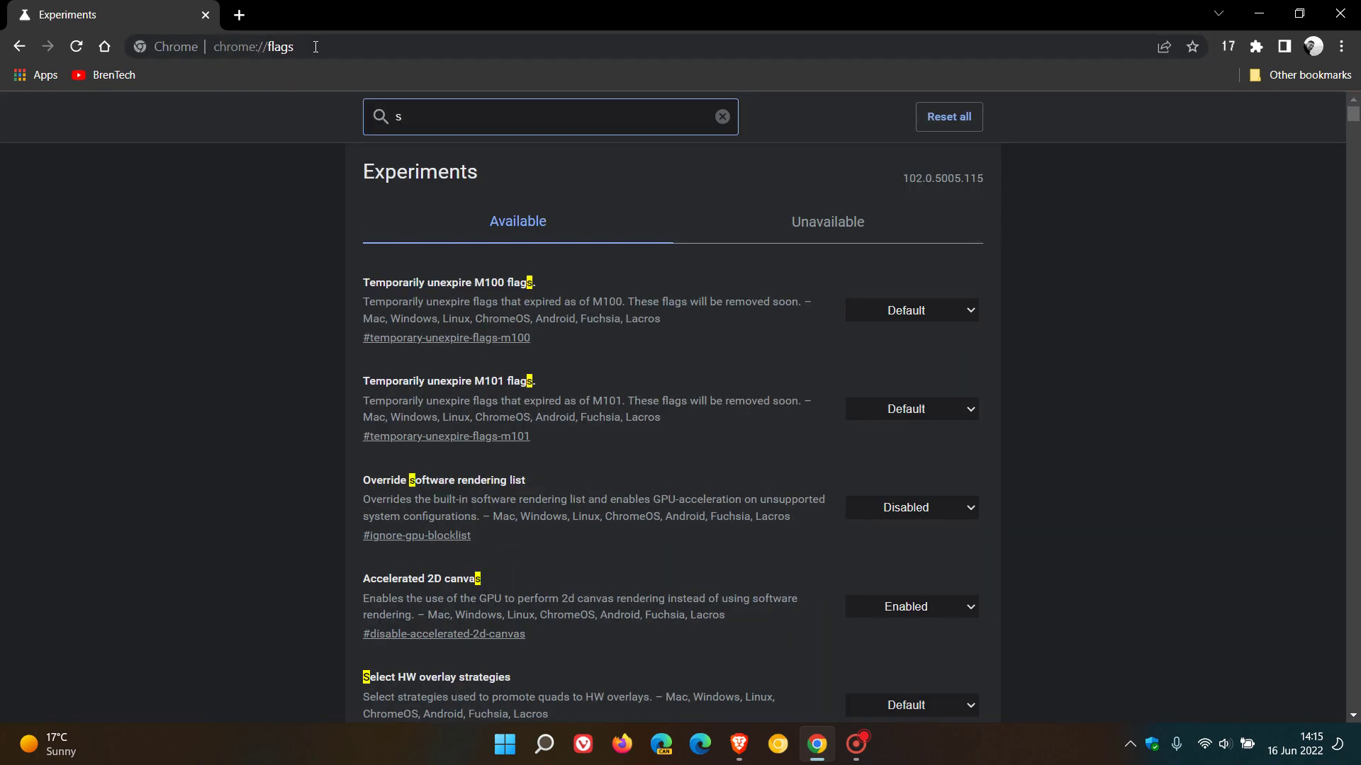
{"action": "type", "text": "ide sea"}
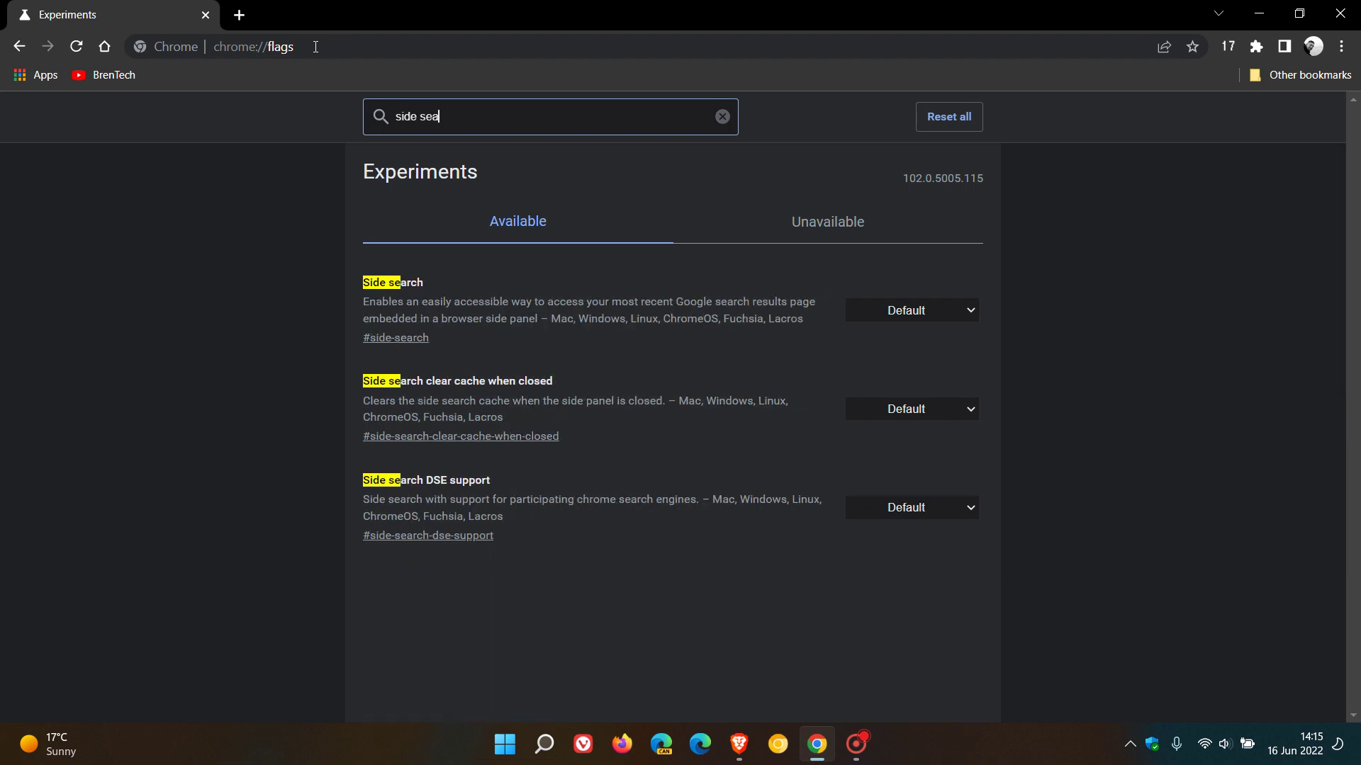
{"action": "type", "text": "rch"}
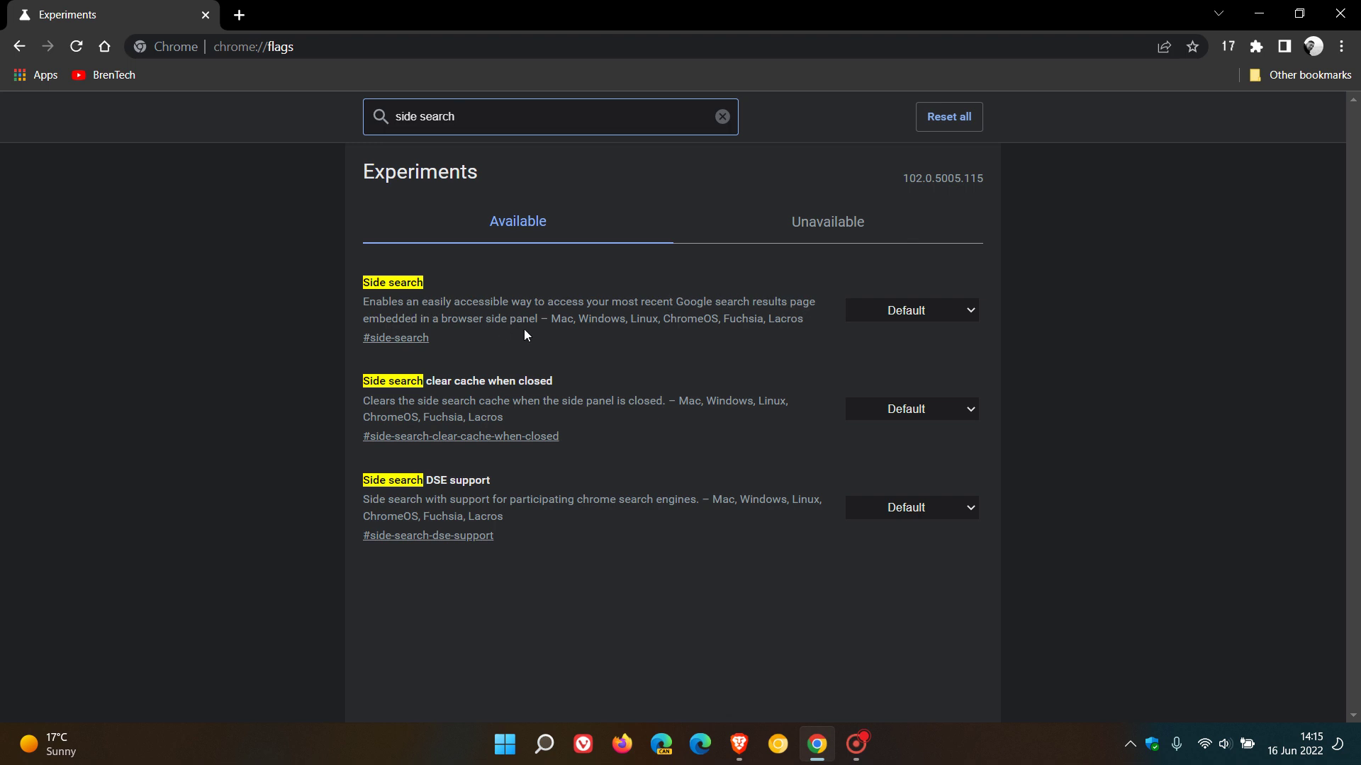
Set the Side search flag to Enabled, relaunch Chrome, and go to the New Tab page.
{"action": "left_click", "coordinate": [923, 316]}
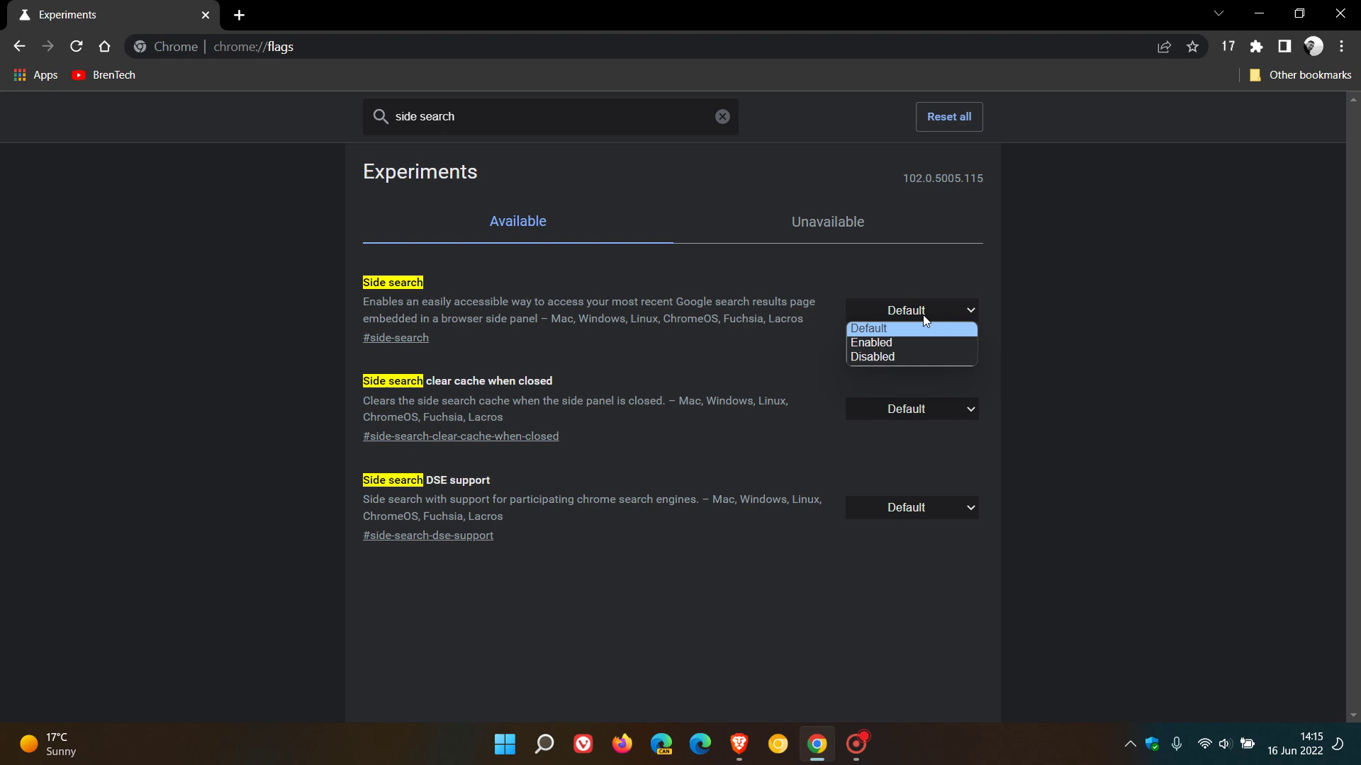
{"action": "left_click", "coordinate": [915, 346]}
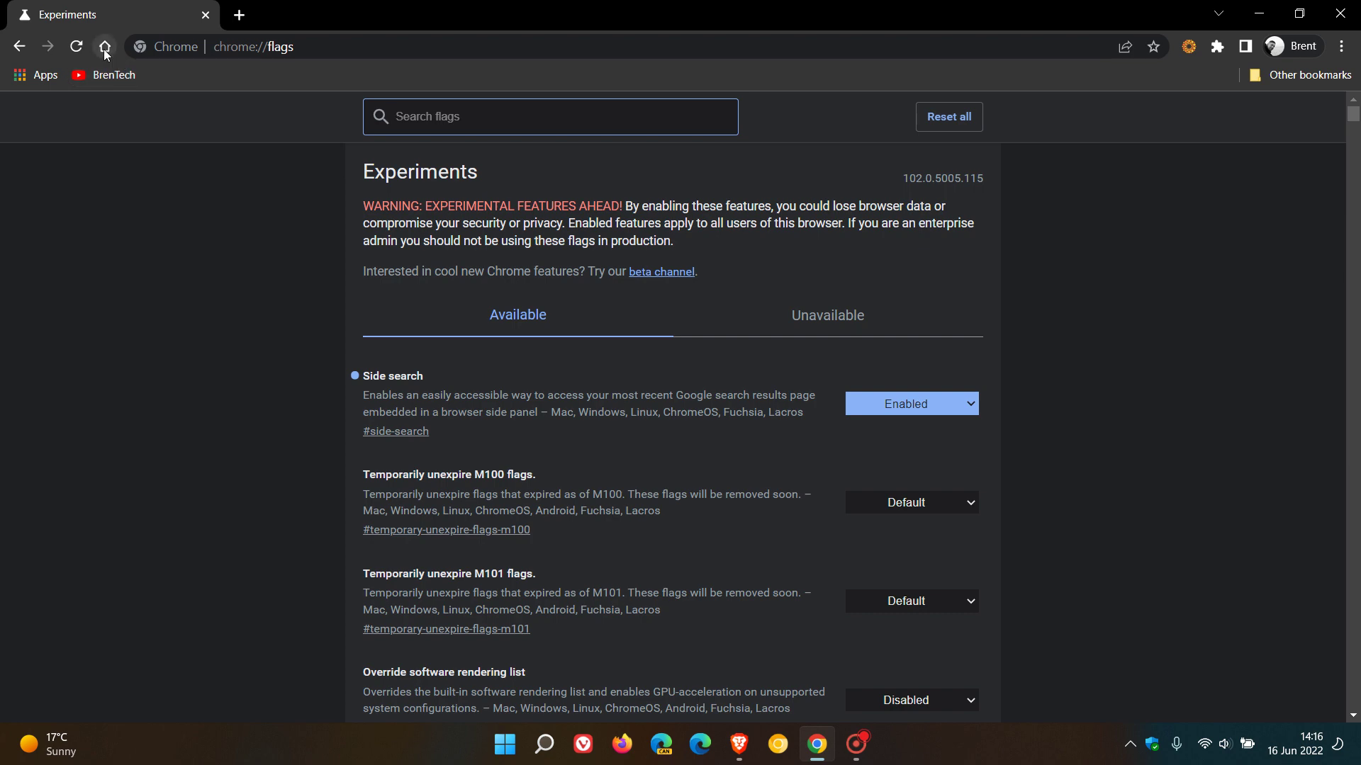
{"action": "left_click", "coordinate": [103, 47]}
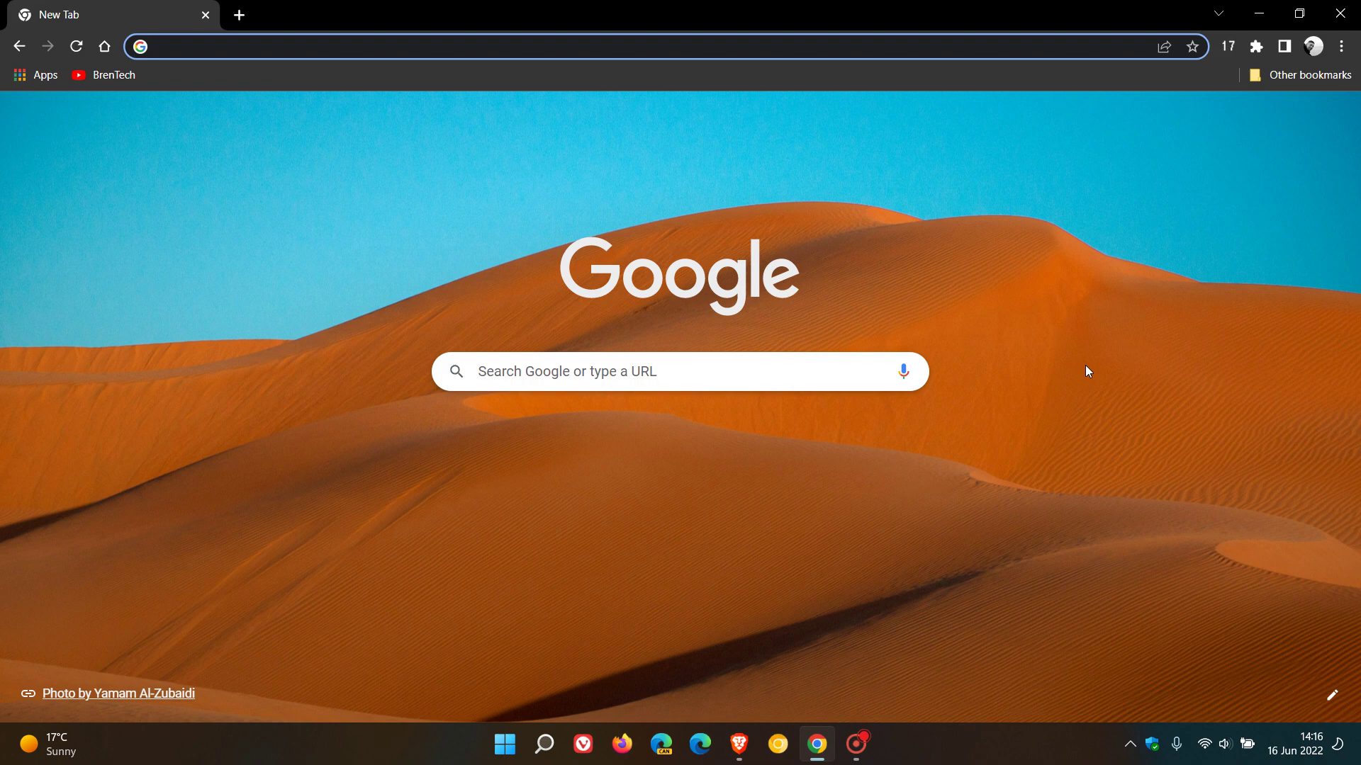
Pick the 'wikipedia' address-bar suggestion to search Google for wikipedia.
{"action": "left_click", "coordinate": [316, 47]}
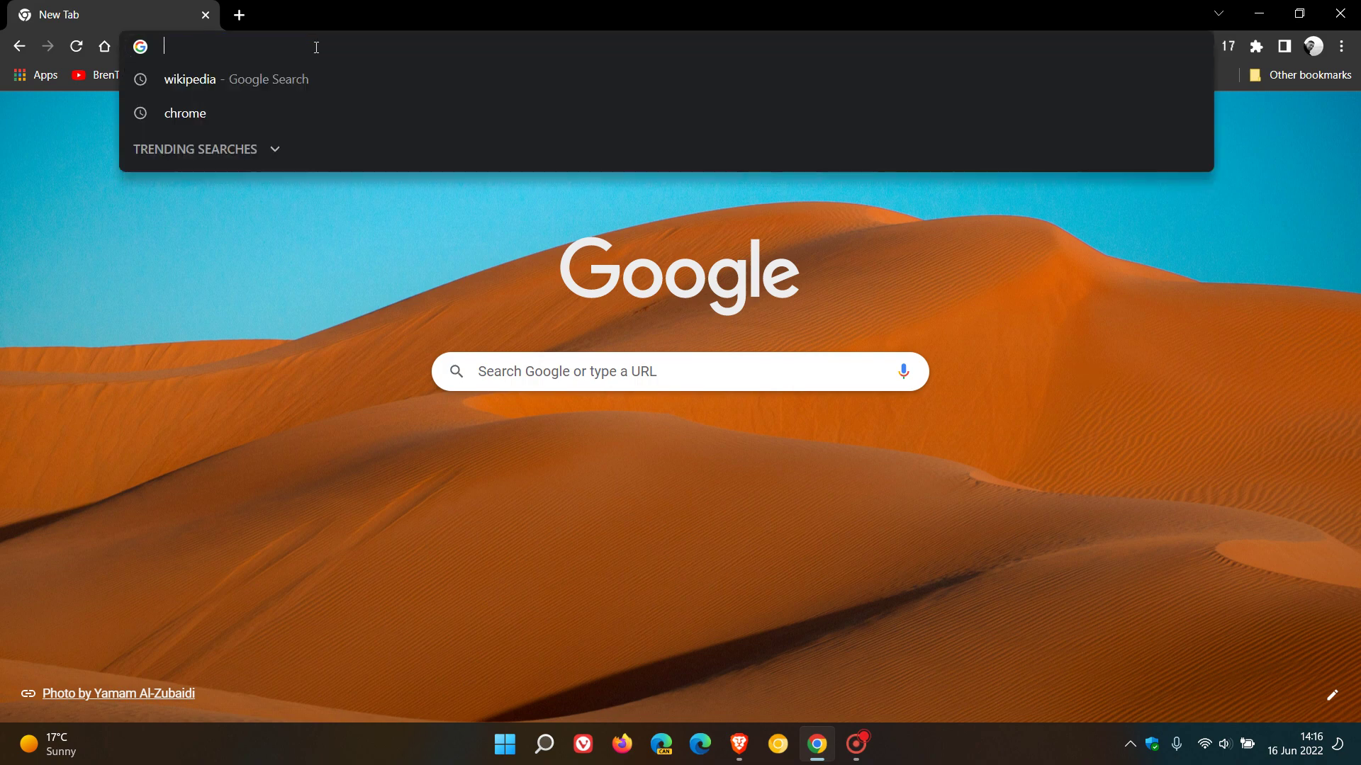
{"action": "left_click", "coordinate": [259, 80]}
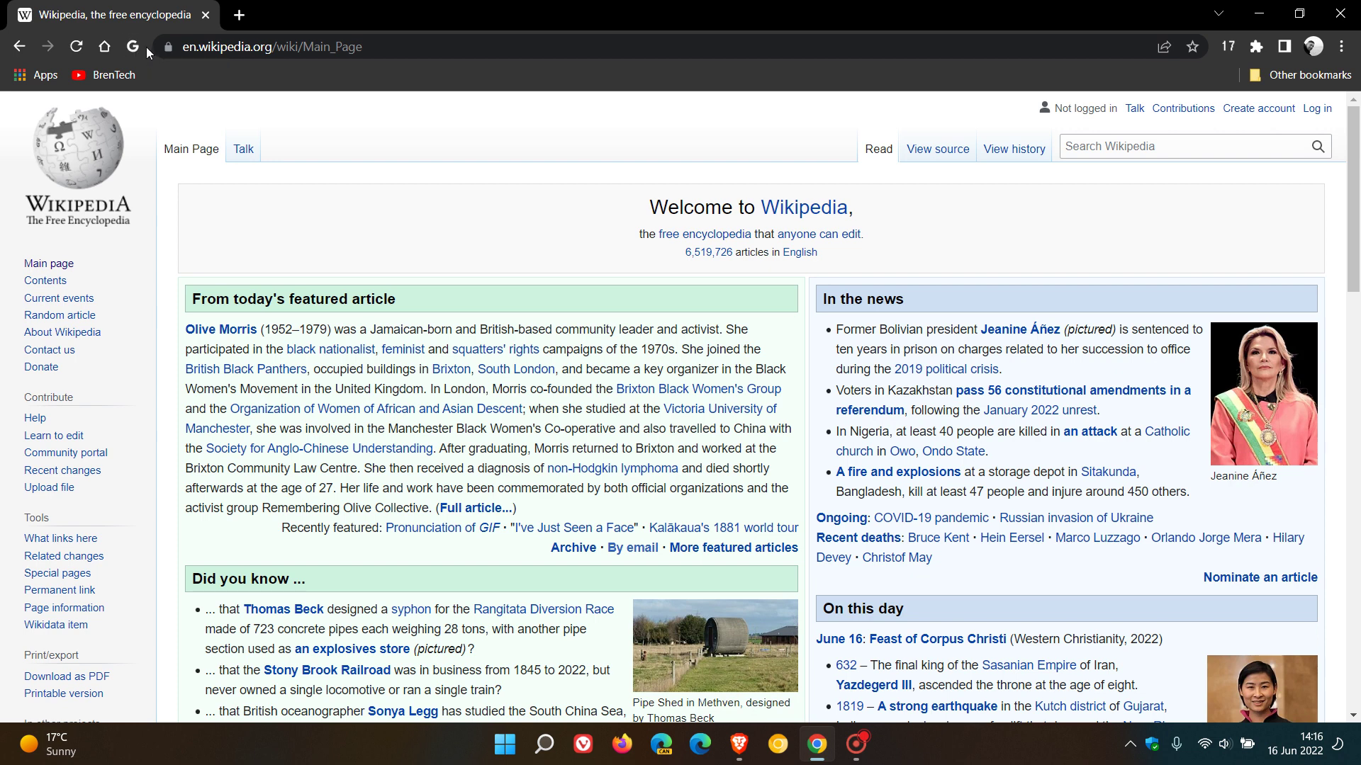
{"action": "left_click", "coordinate": [135, 47]}
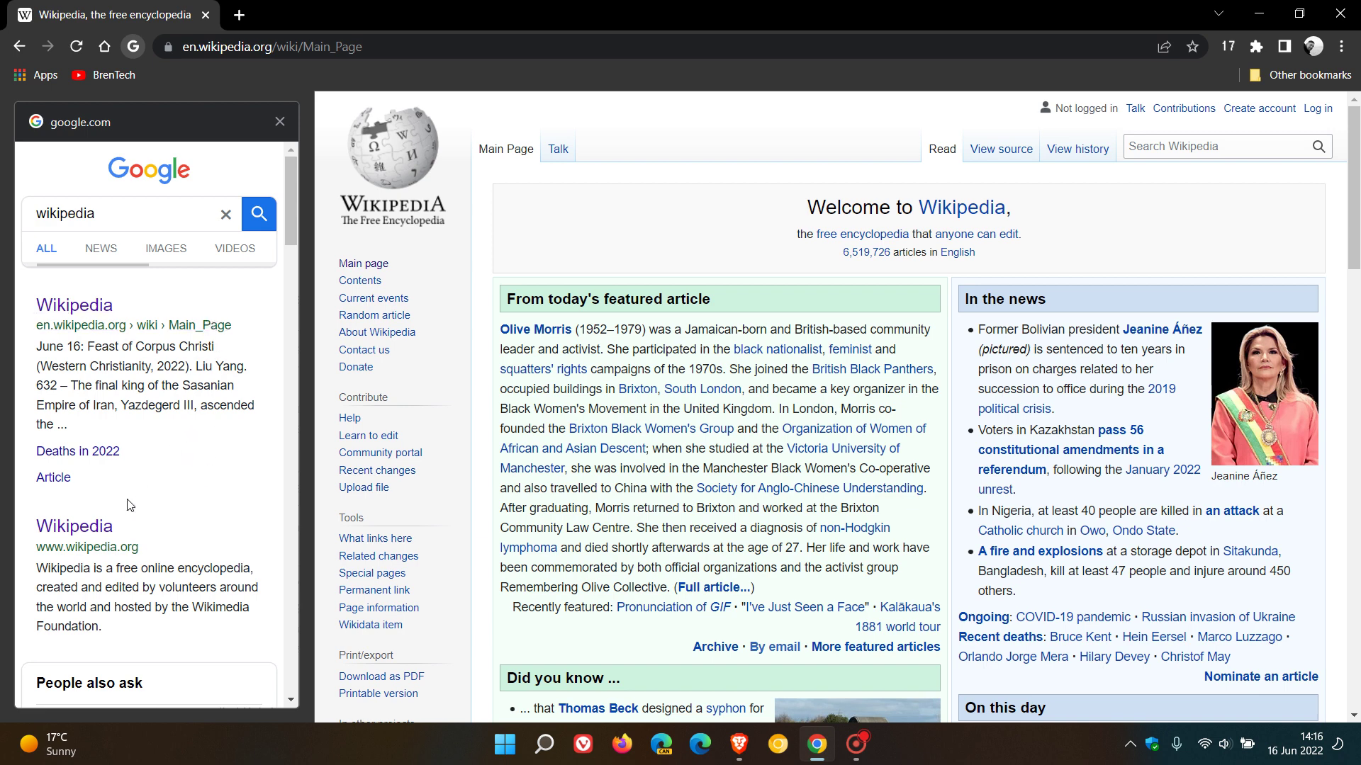
{"action": "left_click", "coordinate": [75, 526]}
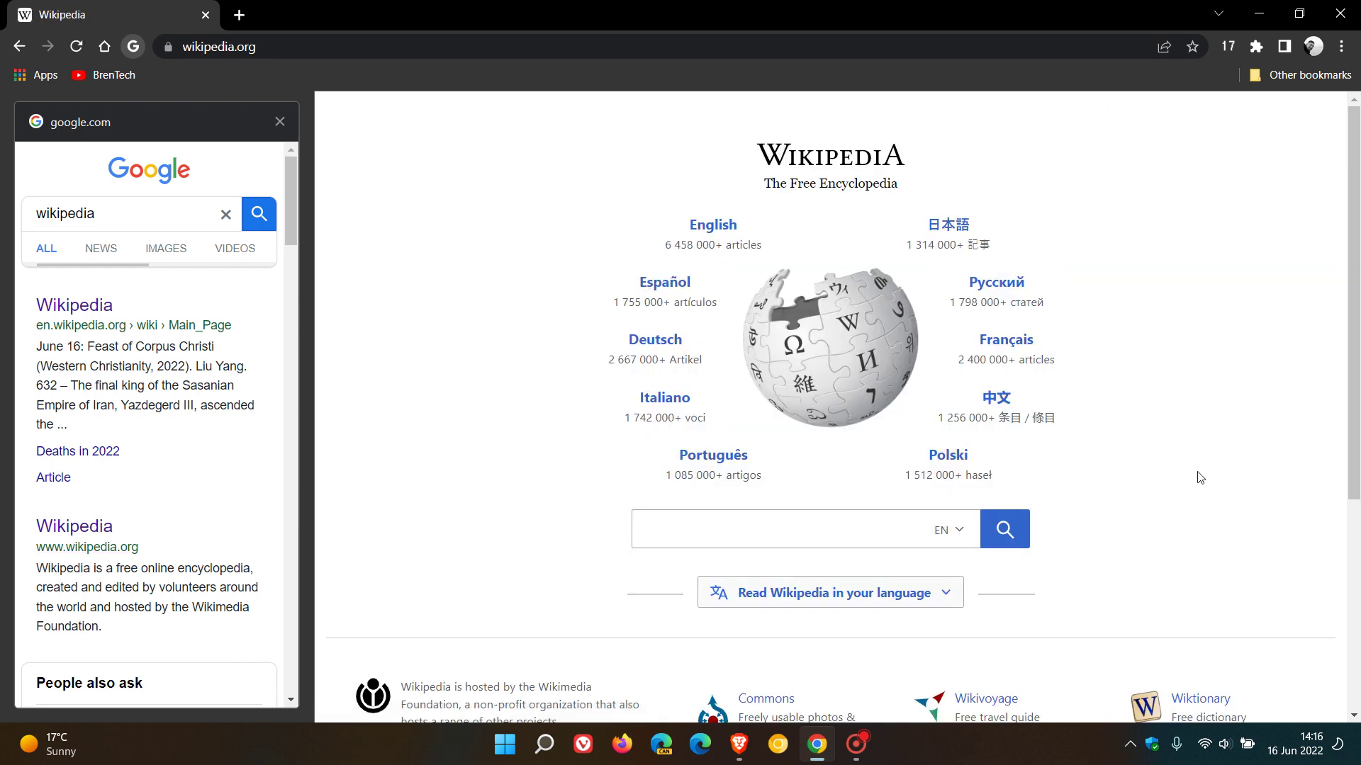
Search 'chrome' in the side panel and open the Google Chrome download result.
{"action": "left_click", "coordinate": [226, 214]}
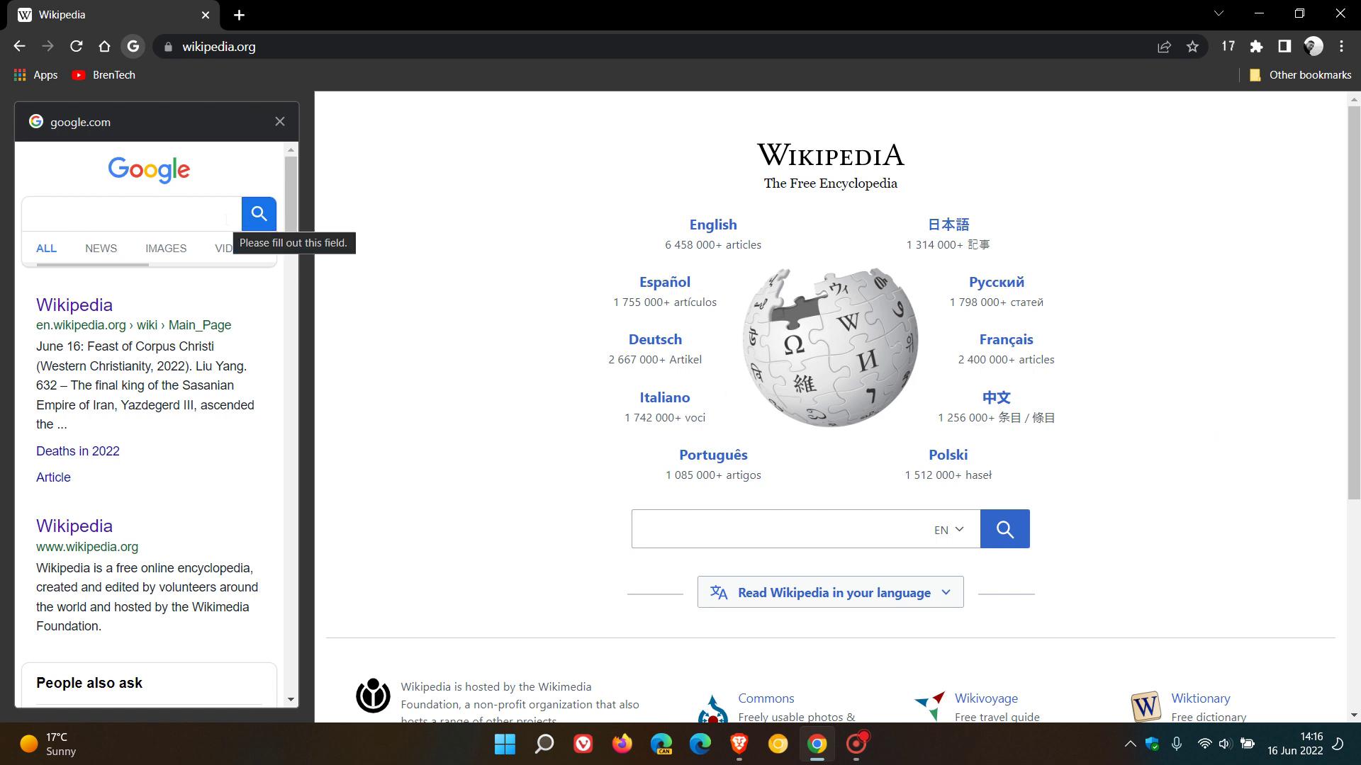
{"action": "type", "text": "c"}
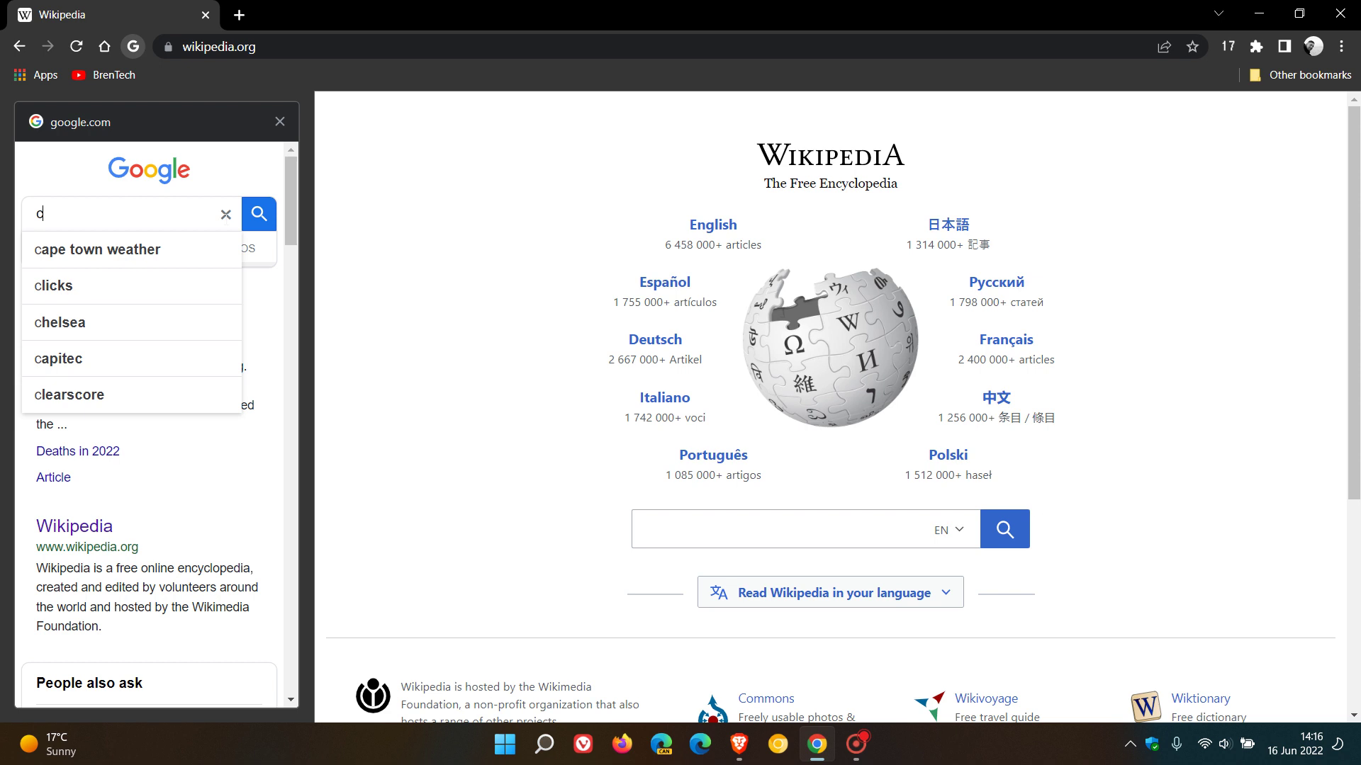
{"action": "type", "text": "hr"}
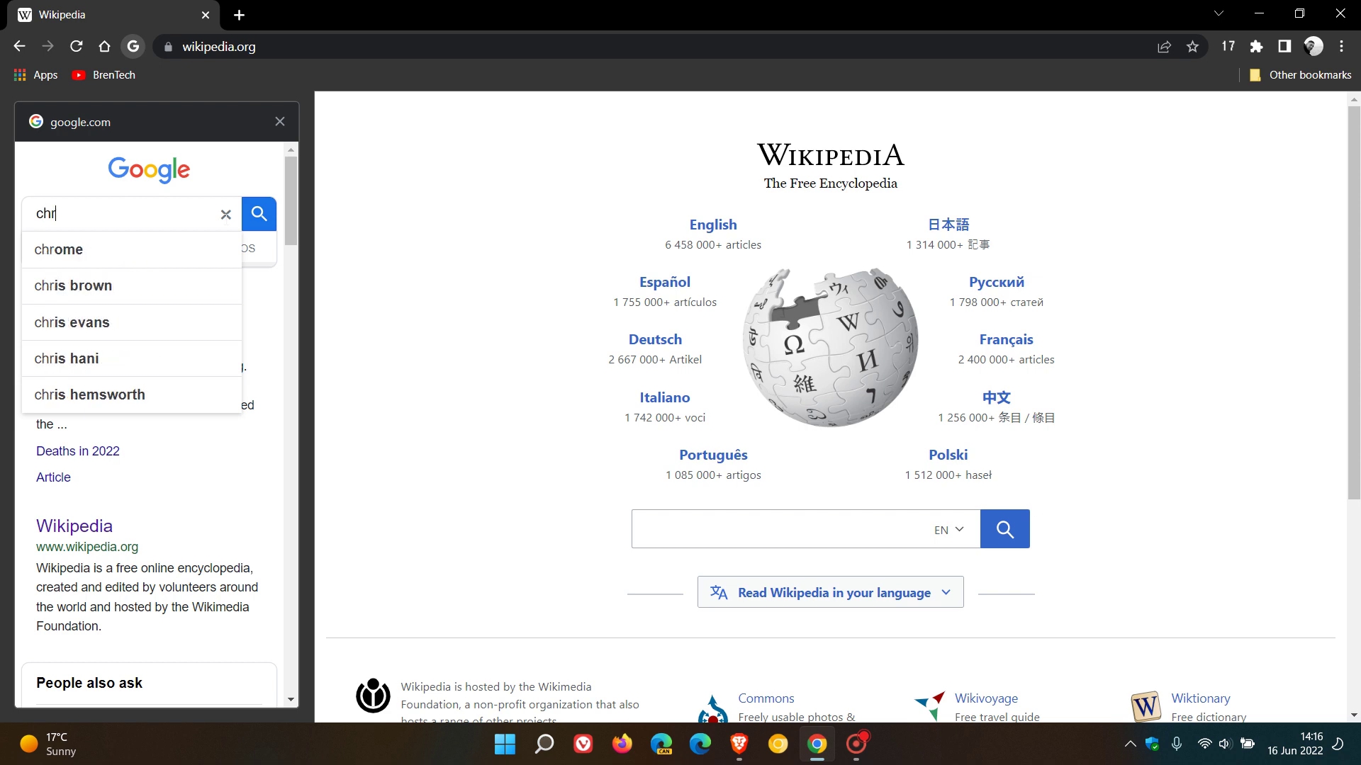
{"action": "type", "text": "ome"}
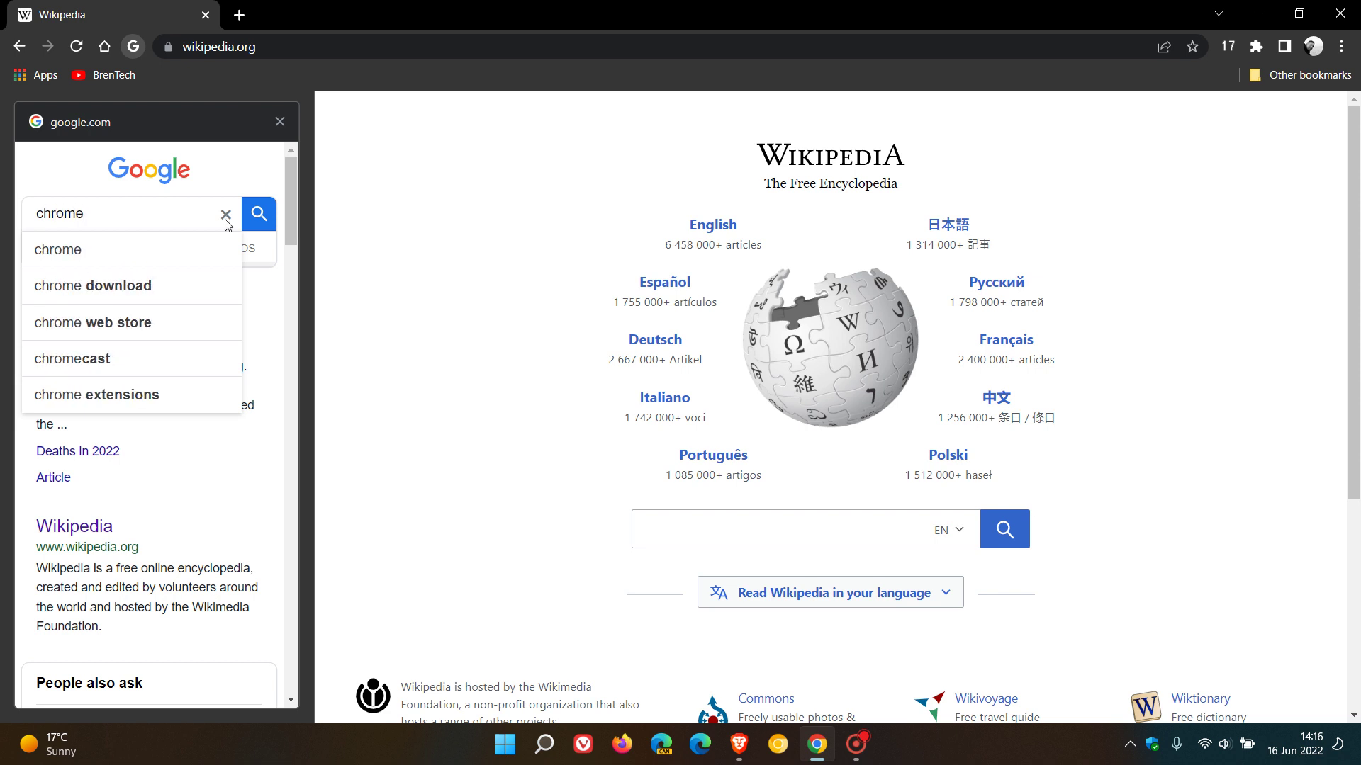
{"action": "key", "text": "Return"}
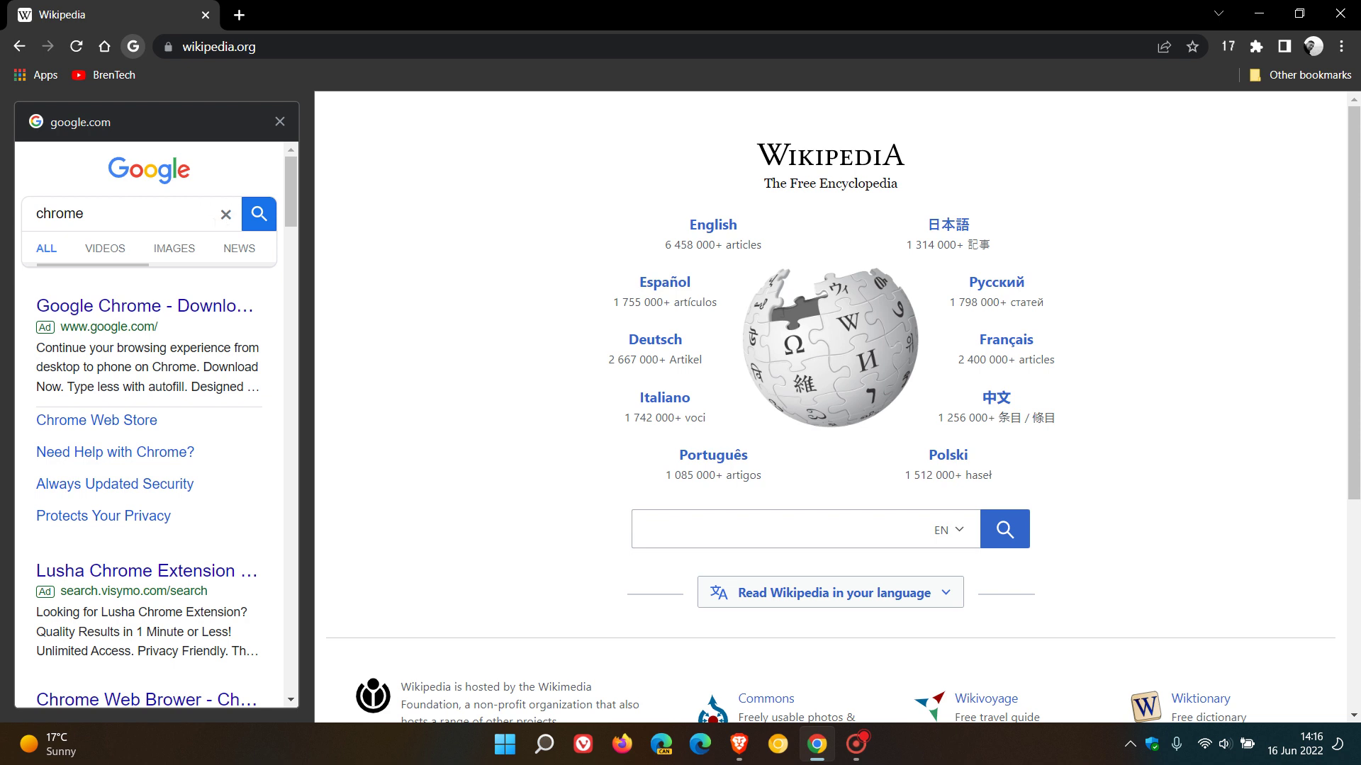
{"action": "left_click", "coordinate": [179, 311]}
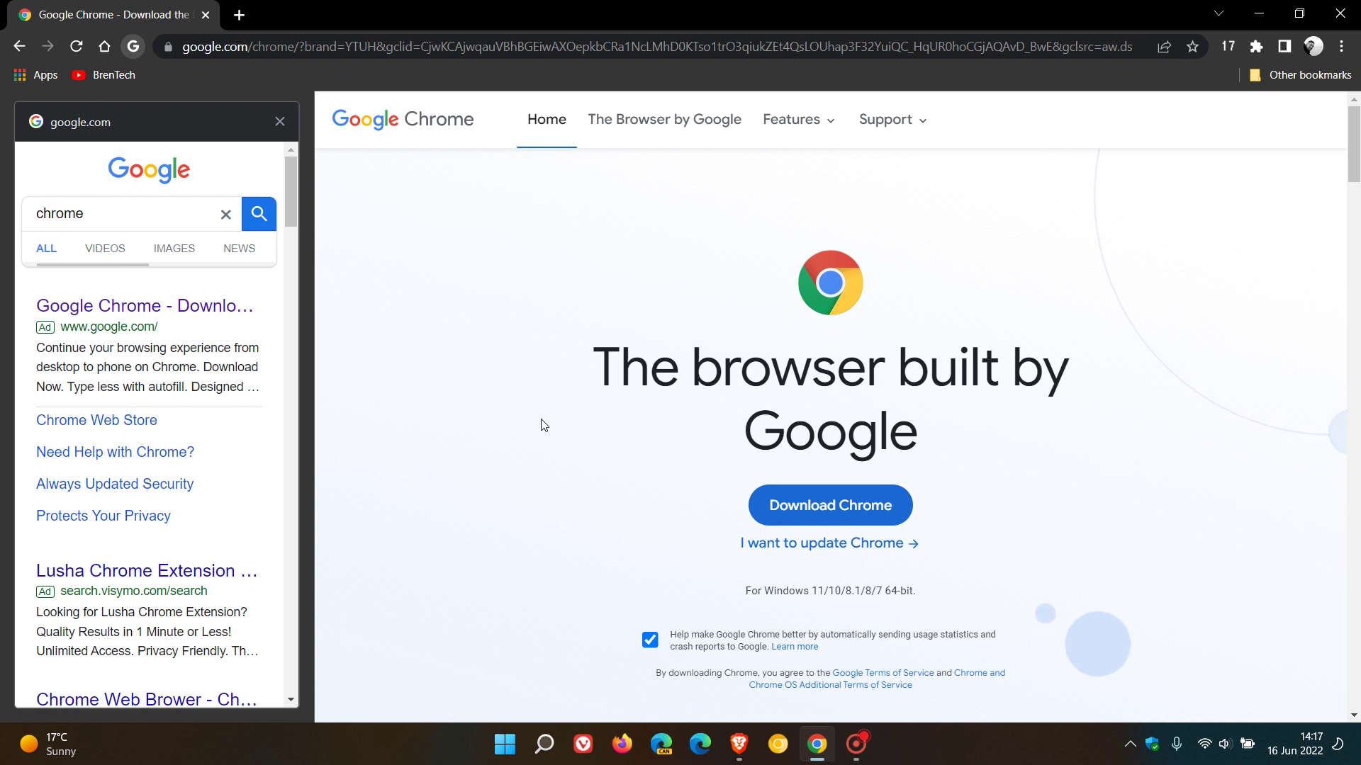
Toggle the side search panel off and on twice, then go to the New Tab page.
{"action": "left_click", "coordinate": [135, 46]}
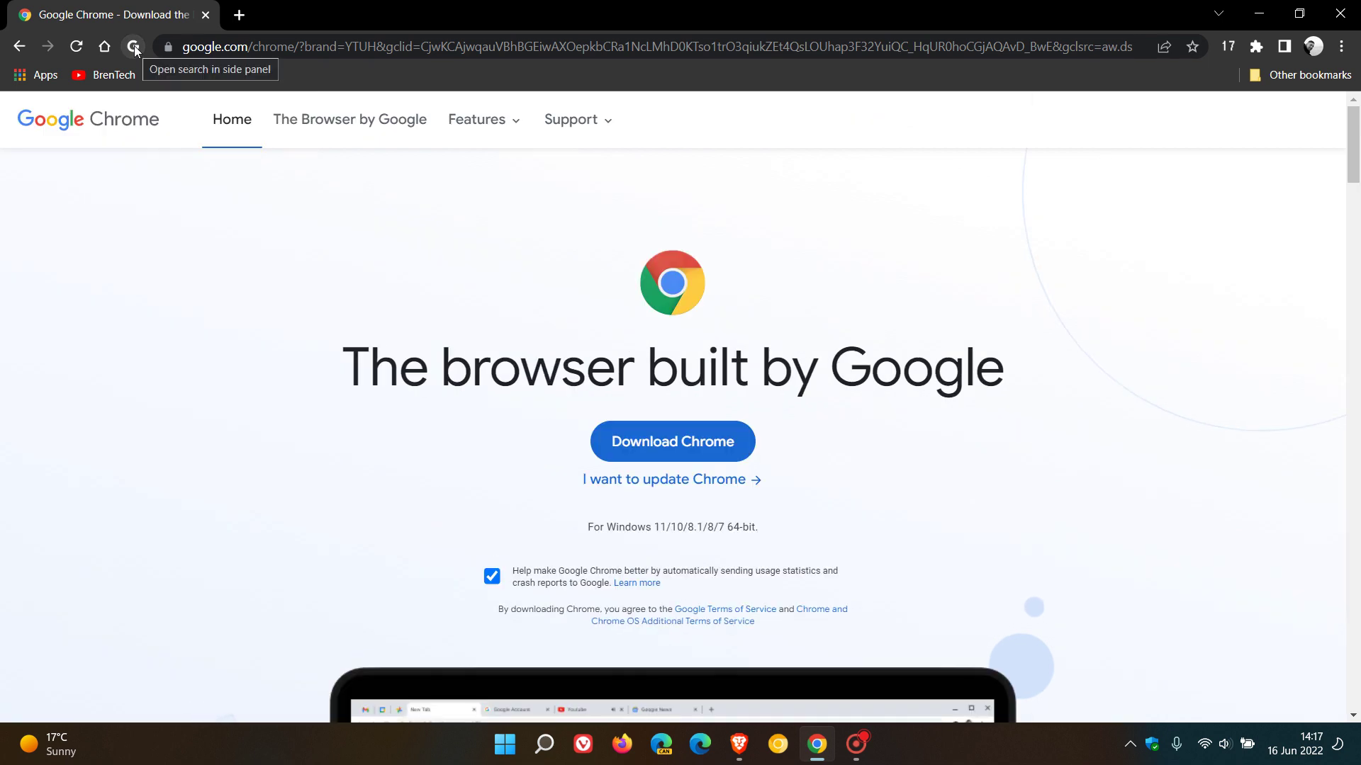
{"action": "left_click", "coordinate": [134, 46]}
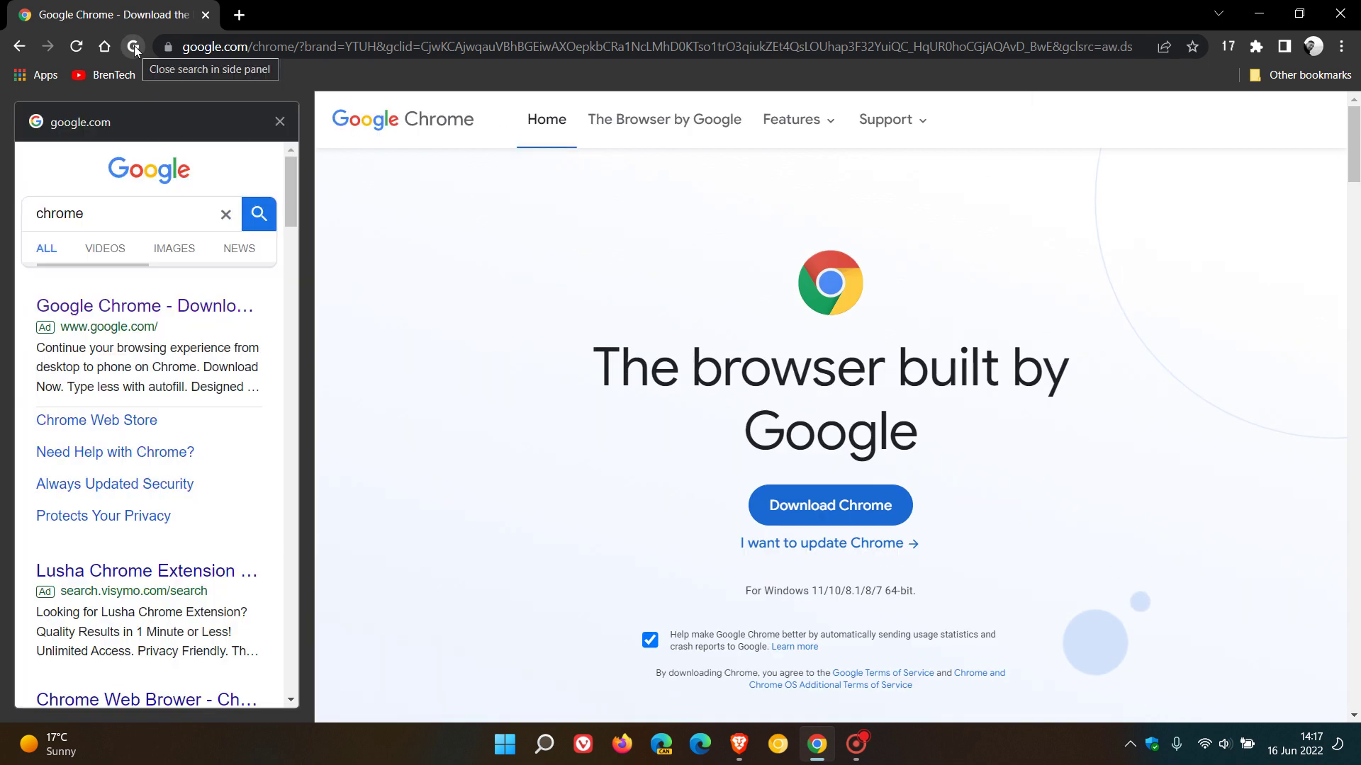
{"action": "left_click", "coordinate": [135, 46]}
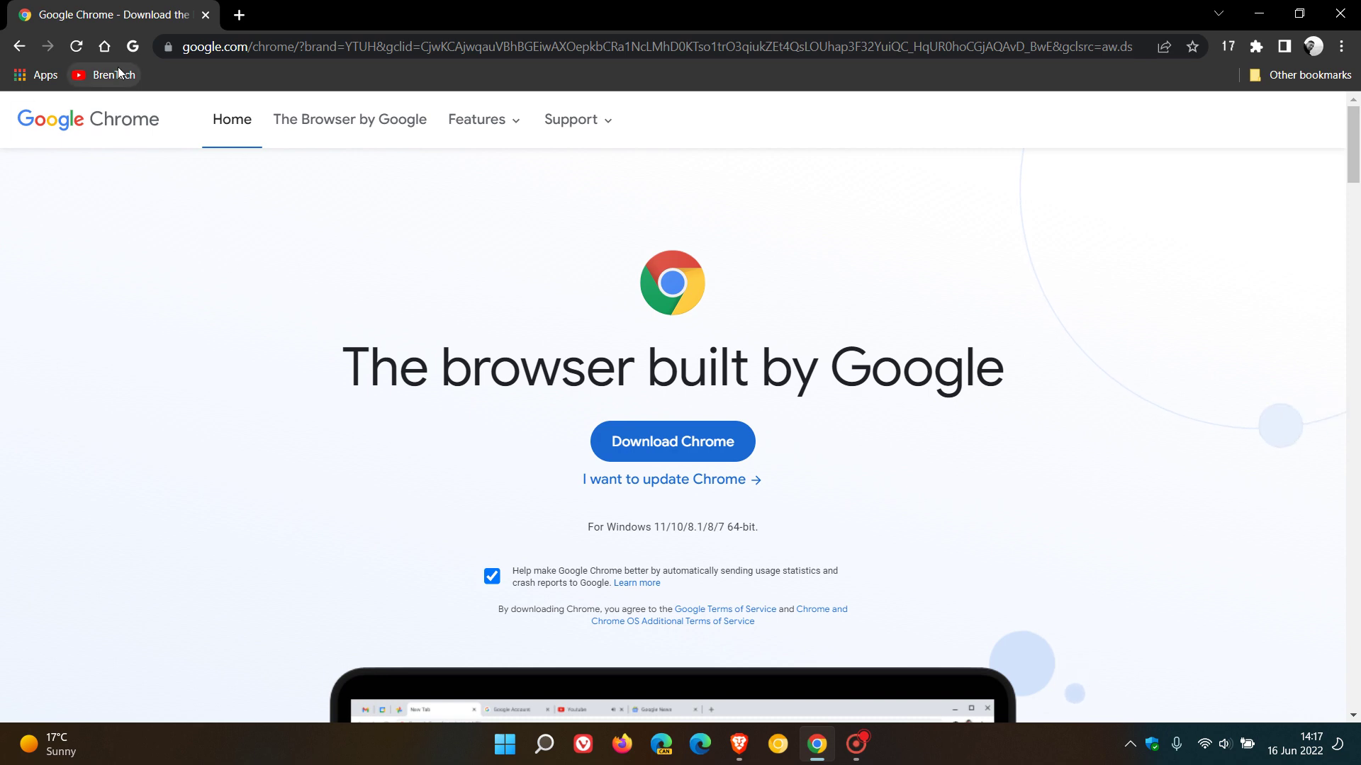
{"action": "left_click", "coordinate": [134, 46]}
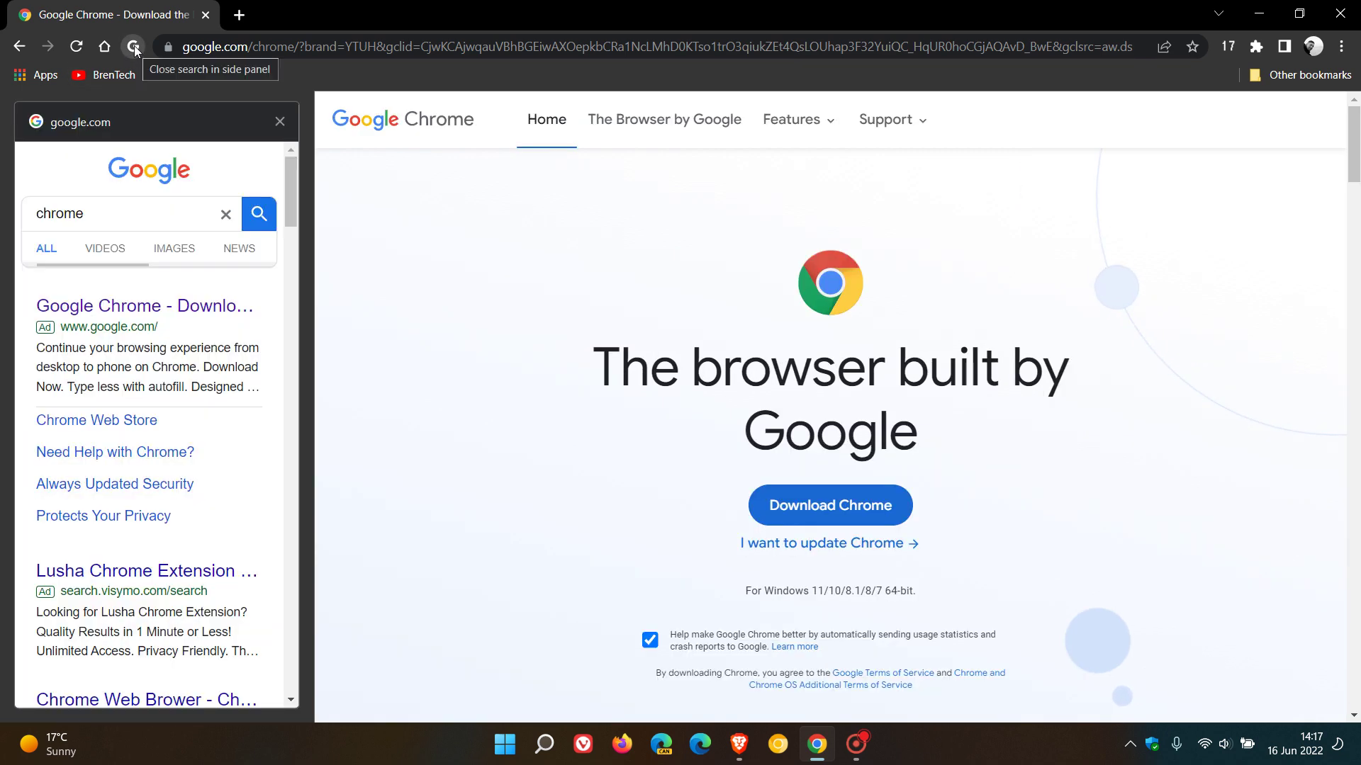
{"action": "left_click", "coordinate": [106, 45]}
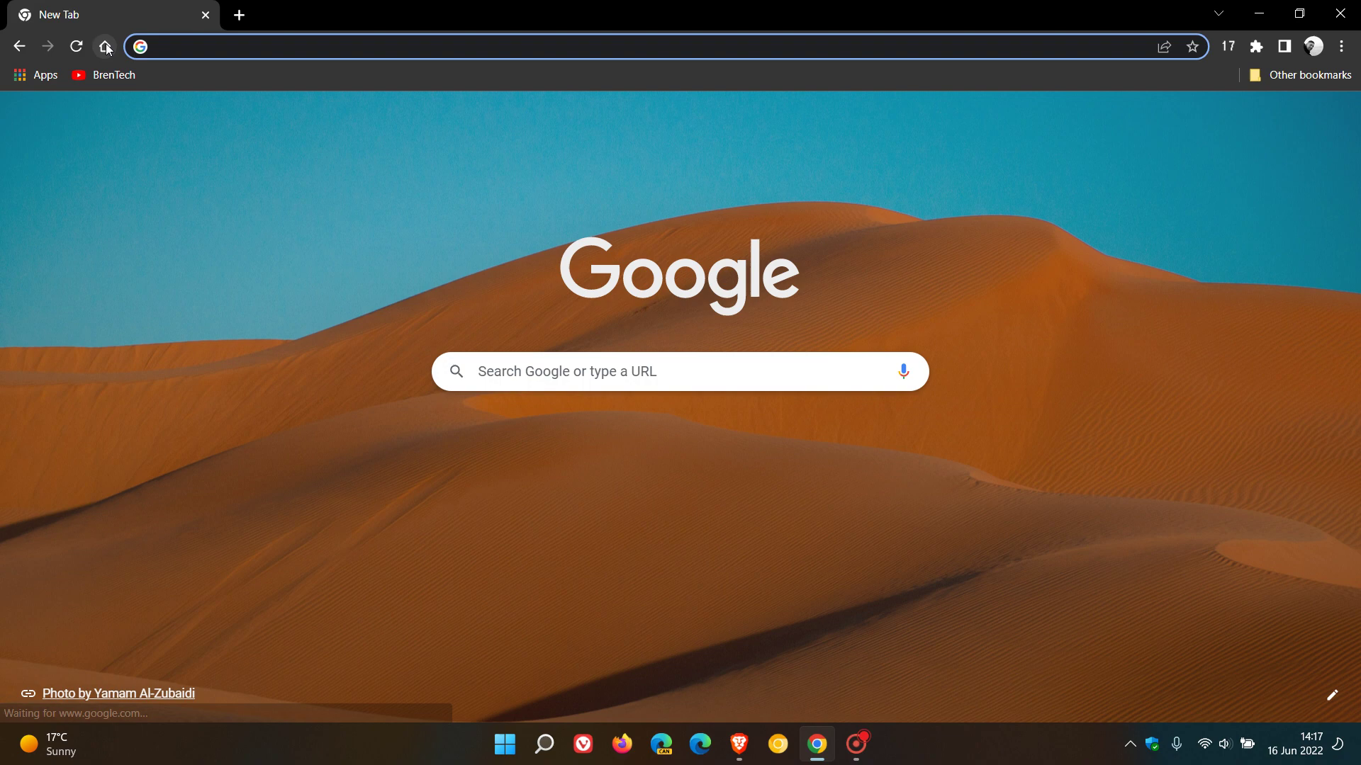